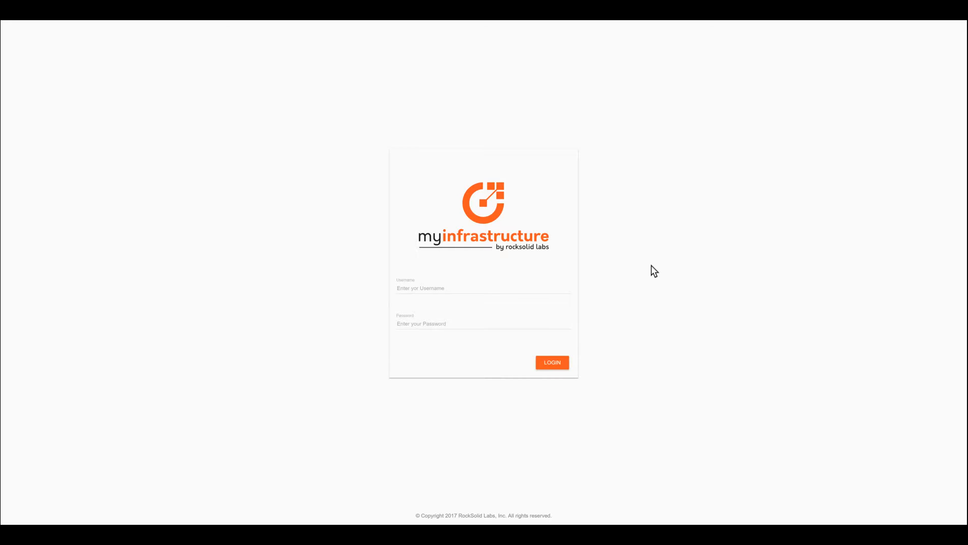
# Sign in to myinfrastructure with the account e-mail and password
pyautogui.click(407, 288)
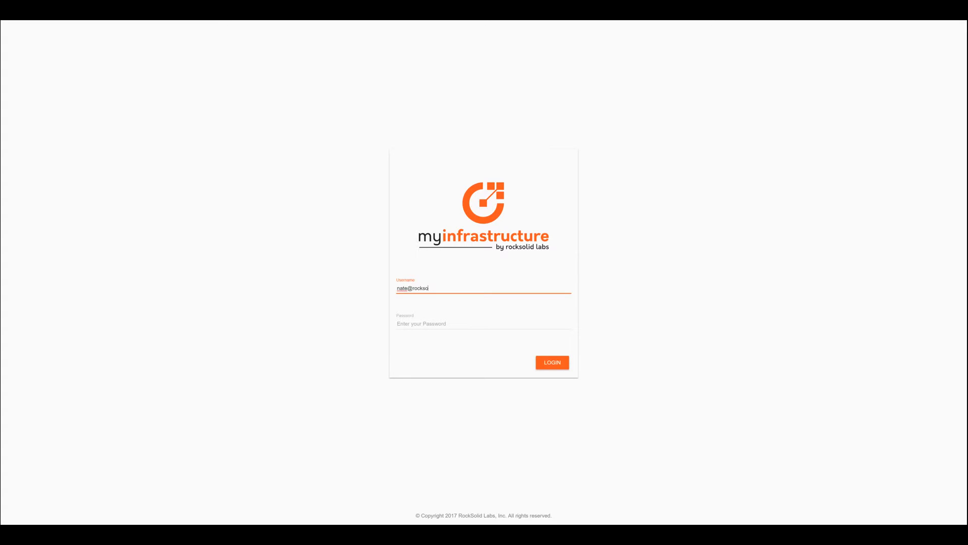
pyautogui.press('Tab')
pyautogui.write('*****')
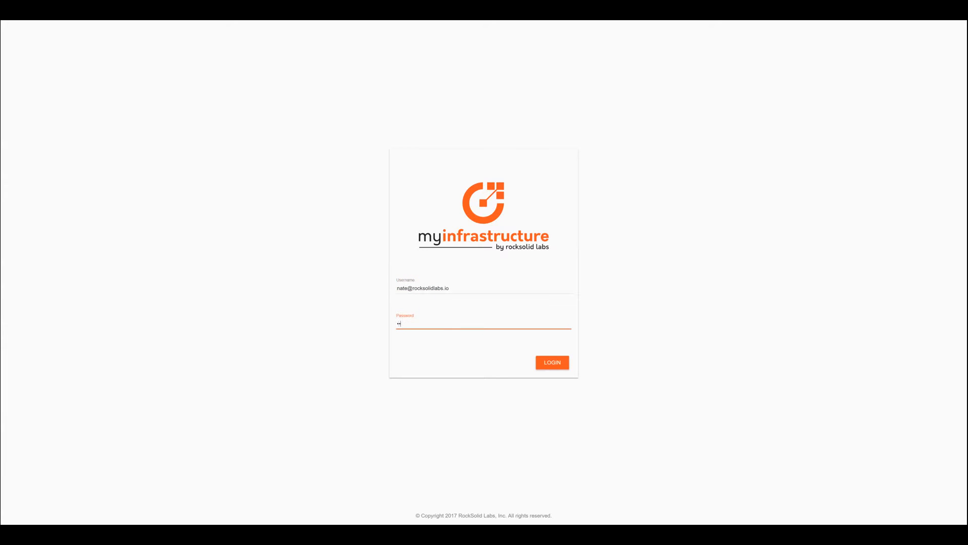
pyautogui.click(560, 363)
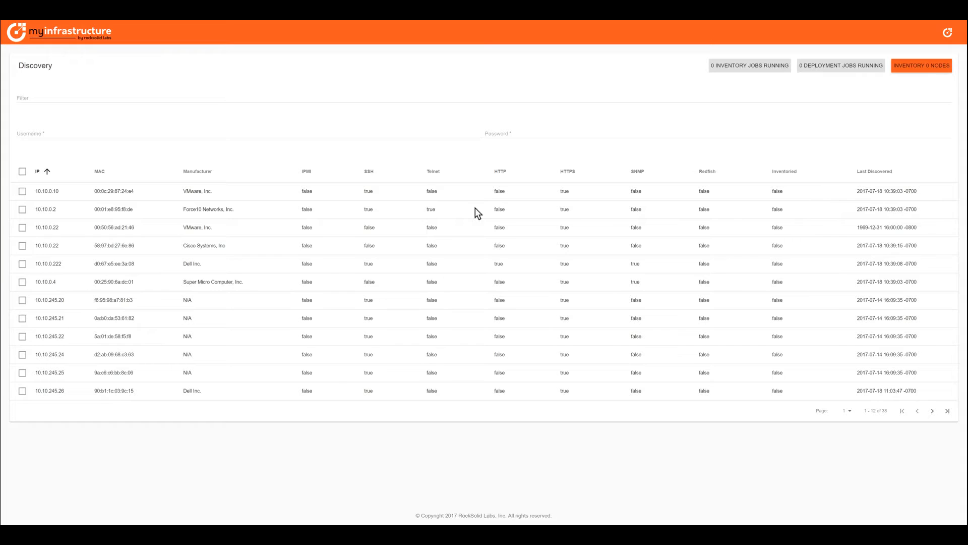
# Filter the Discovery list by 'dell' and select node 10.10.245.72 for inventory
pyautogui.click(38, 96)
pyautogui.write('dell')
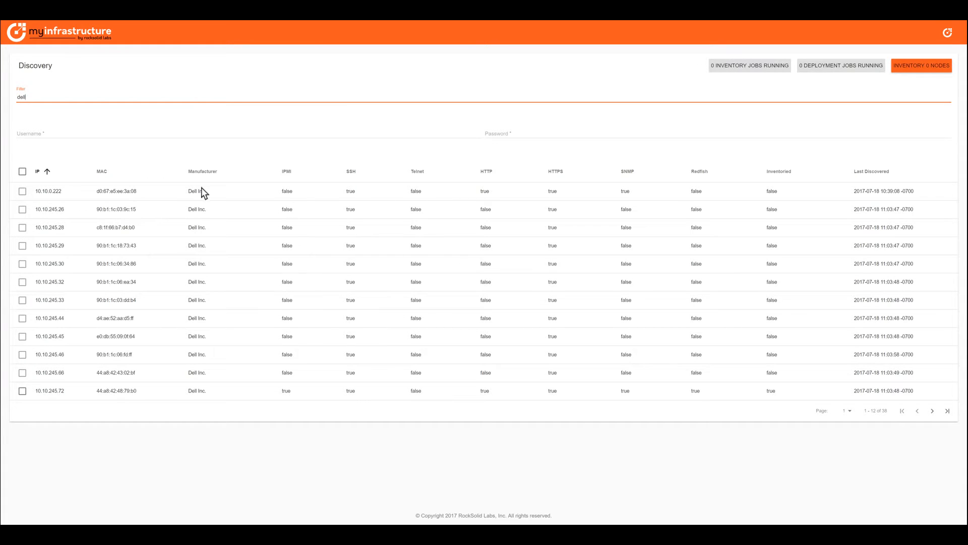
pyautogui.click(23, 172)
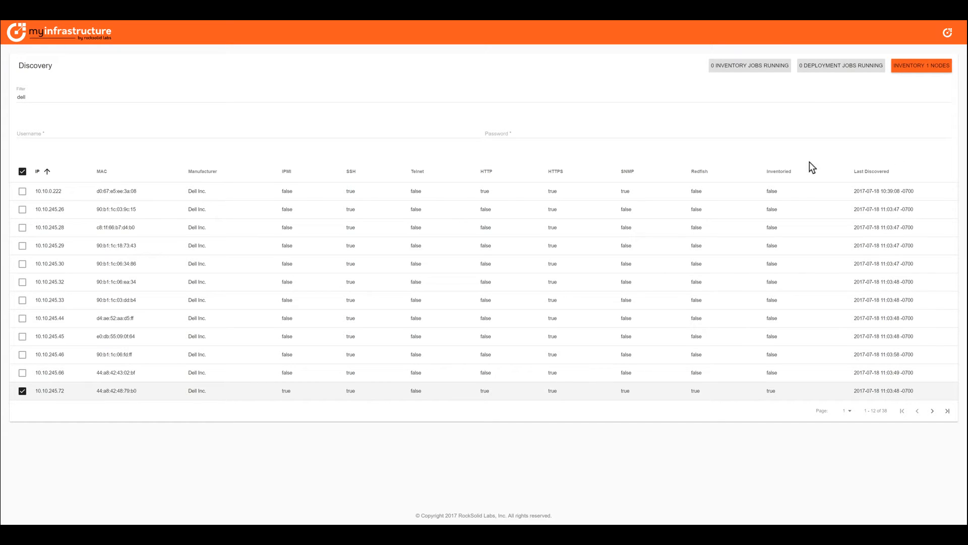
pyautogui.click(948, 34)
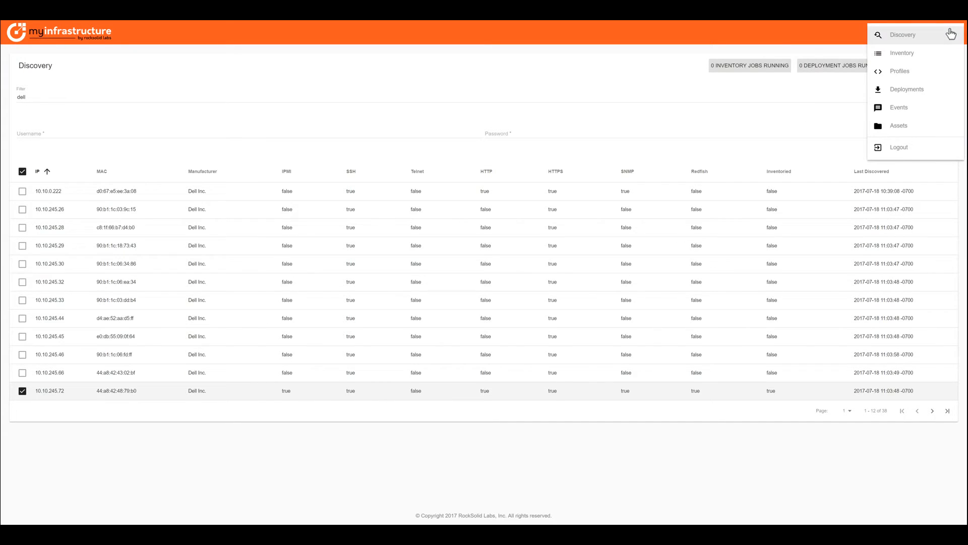
# Go to the Inventory page
pyautogui.click(952, 59)
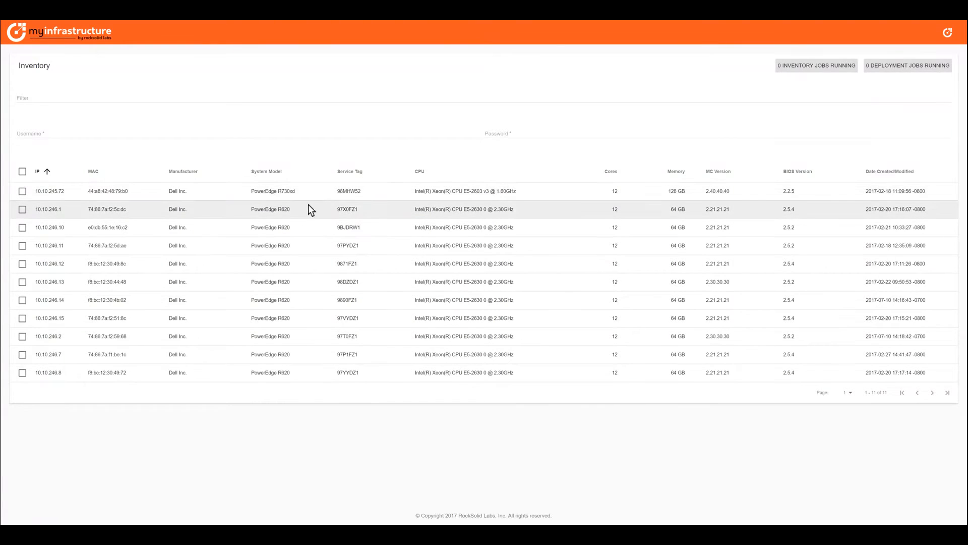
# Filter the inventory by 'r620' and enter the node username and password
pyautogui.click(38, 98)
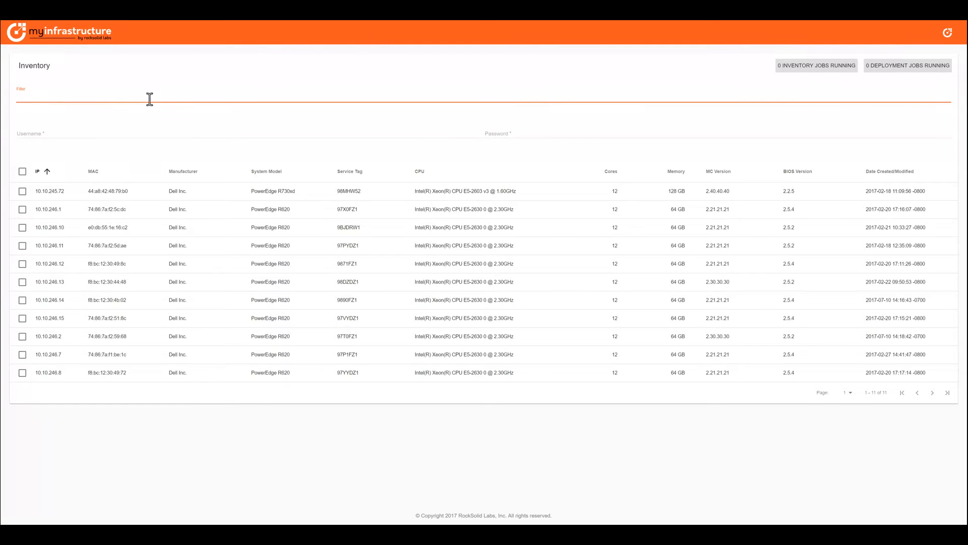
pyautogui.write('r620')
pyautogui.press('Tab')
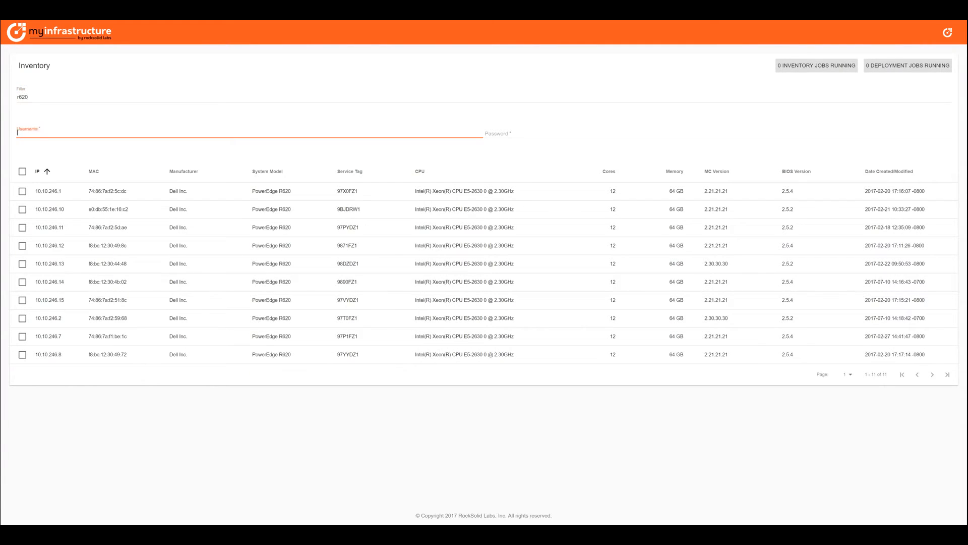
pyautogui.write('root')
pyautogui.press('Tab')
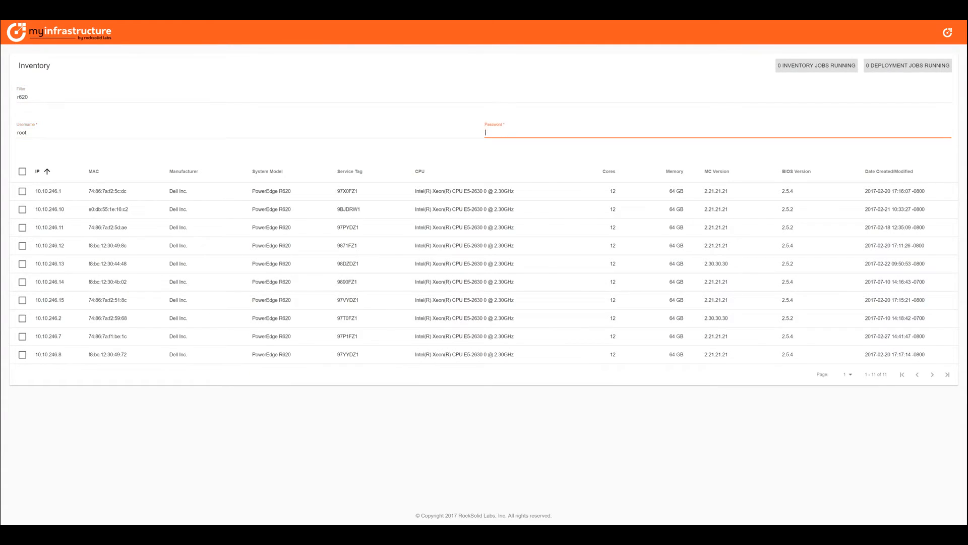
pyautogui.write('•••••••')
# Check power actions for all ten R620 nodes, then open node 10.10.246.1's details
pyautogui.click(19, 174)
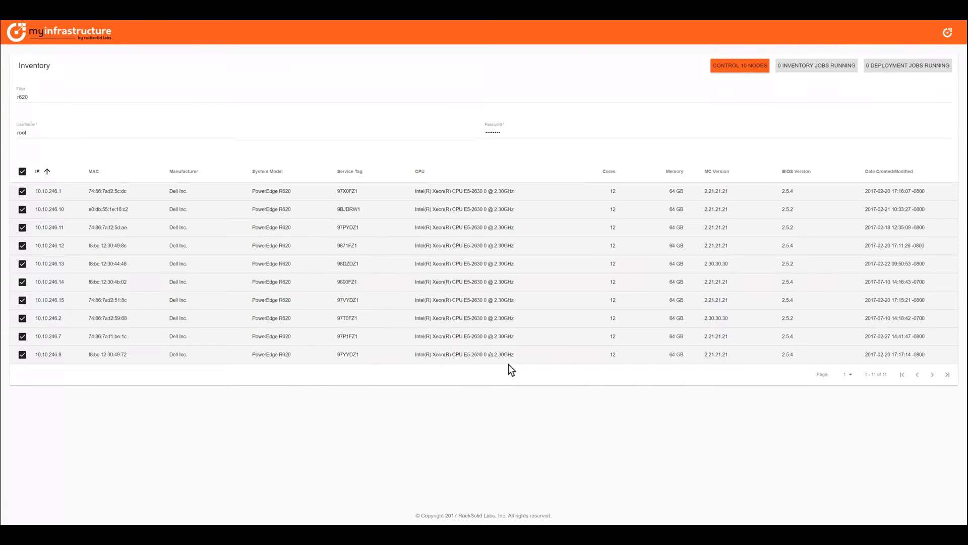
pyautogui.click(736, 67)
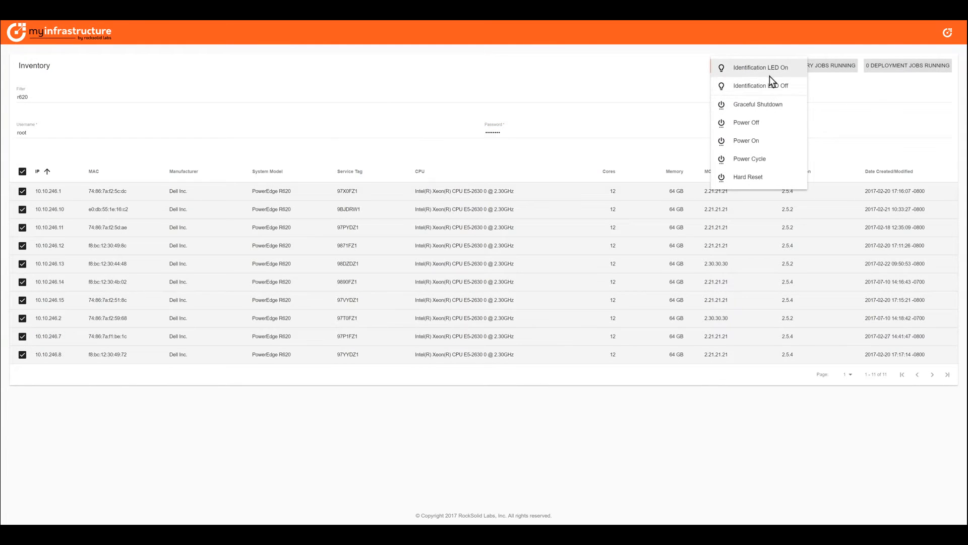
pyautogui.click(872, 115)
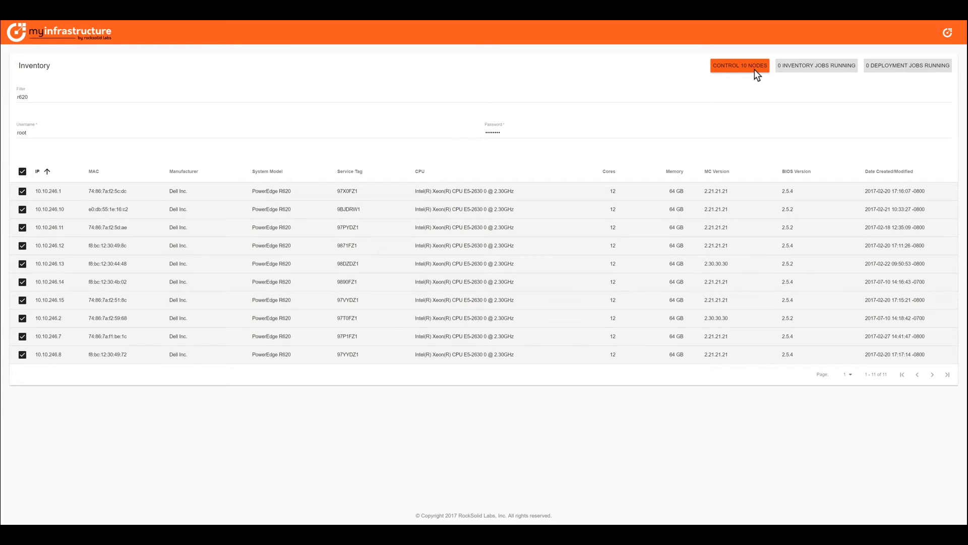
pyautogui.click(22, 172)
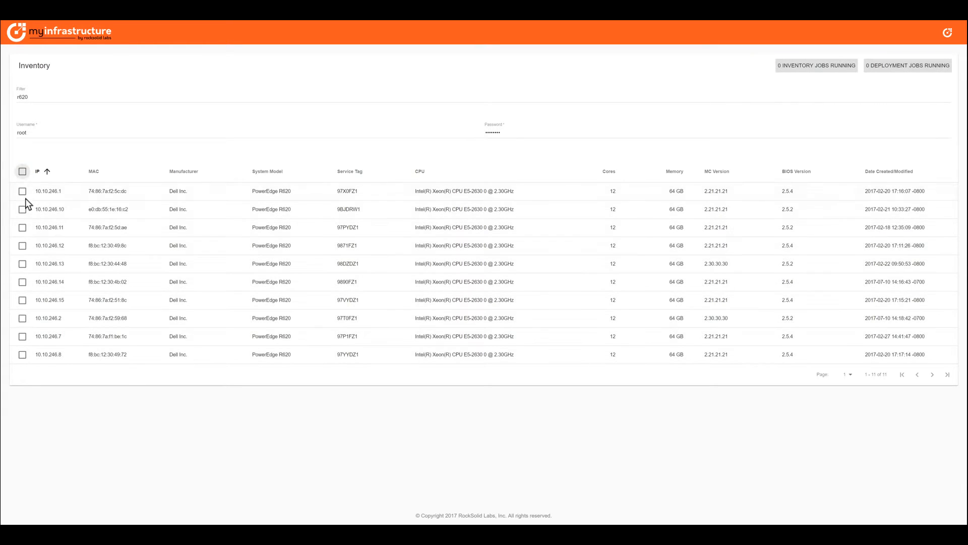
pyautogui.click(23, 192)
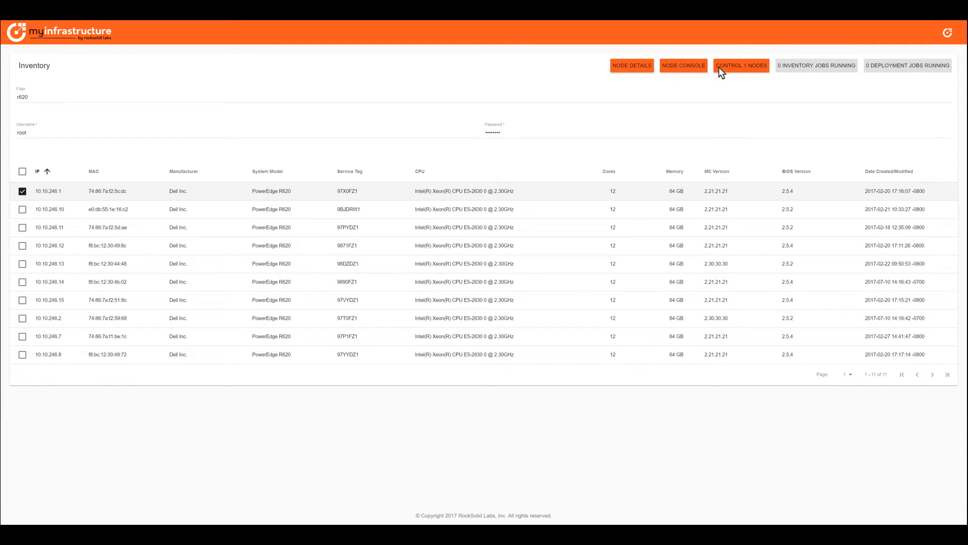
pyautogui.click(742, 67)
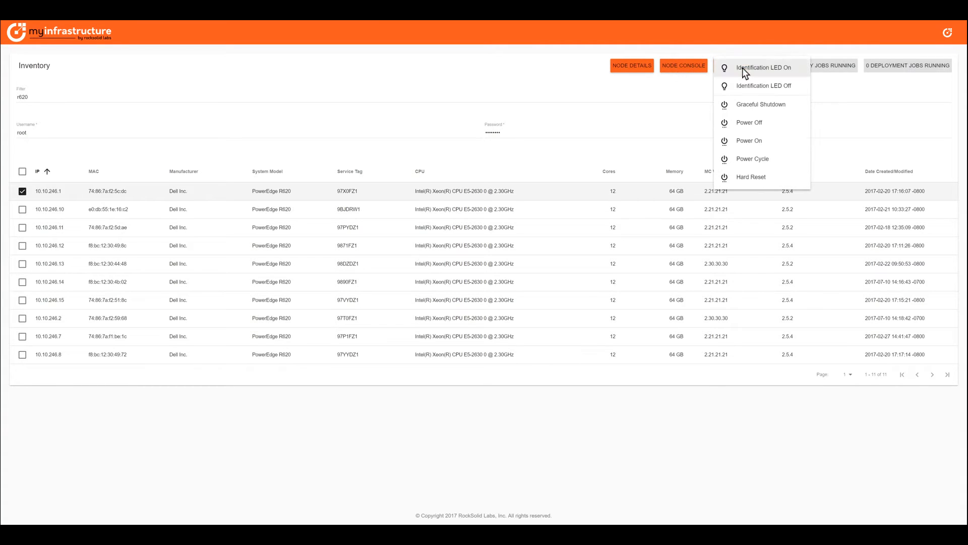
pyautogui.click(617, 73)
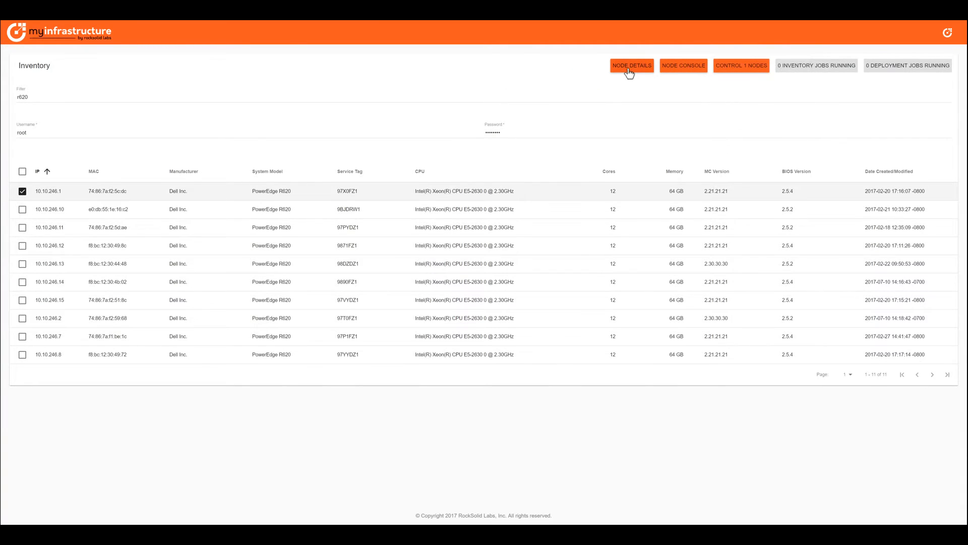
pyautogui.click(626, 68)
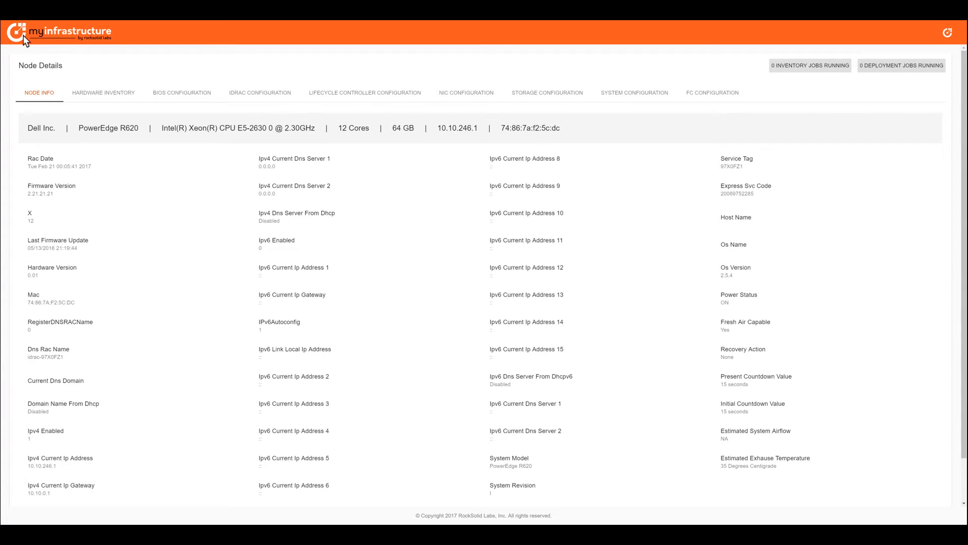
# Return to the Inventory list after viewing node 10.10.246.1's details
pyautogui.click(69, 38)
# Go to the Profiles page and list only Pxe profiles
pyautogui.click(948, 33)
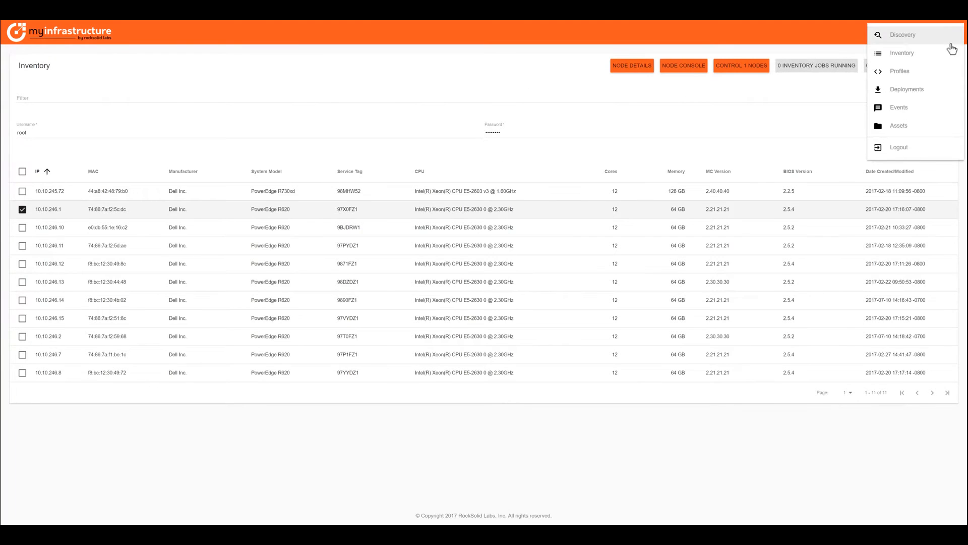
pyautogui.click(901, 71)
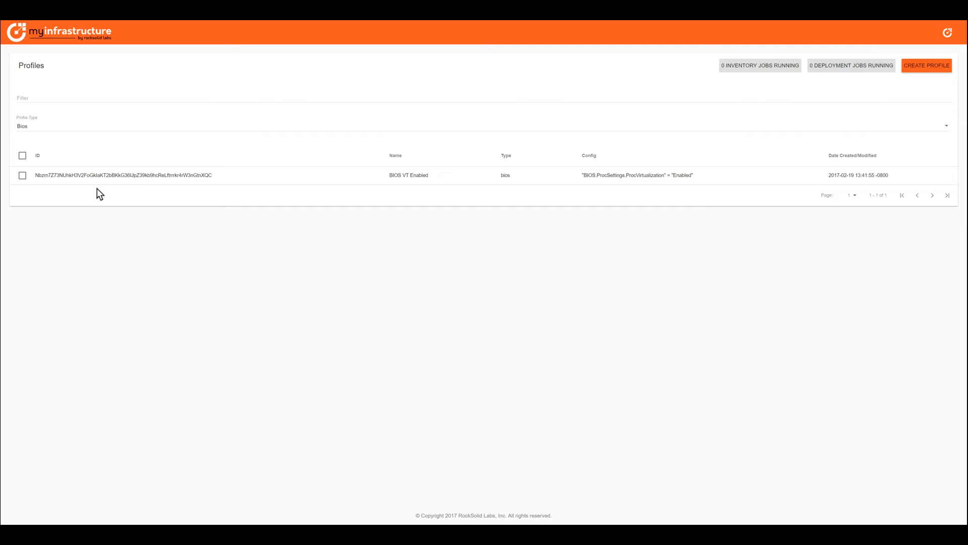
pyautogui.click(26, 125)
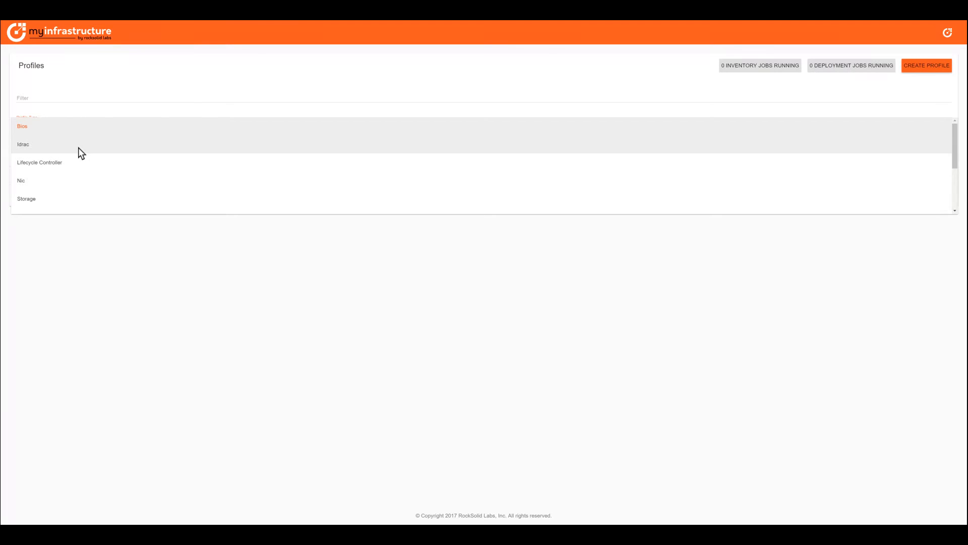
pyautogui.scroll(-3, 84, 166)
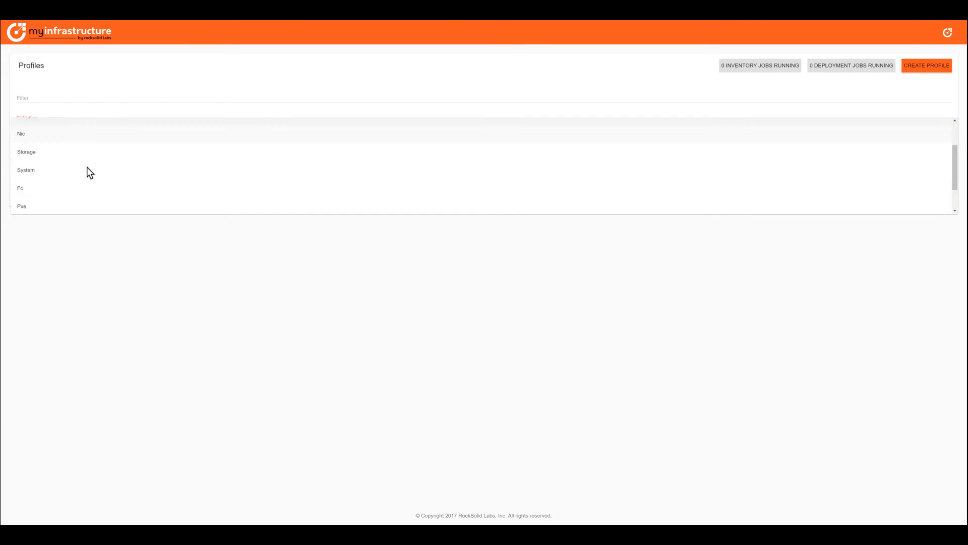
pyautogui.scroll(3, 82, 161)
pyautogui.scroll(-3, 83, 160)
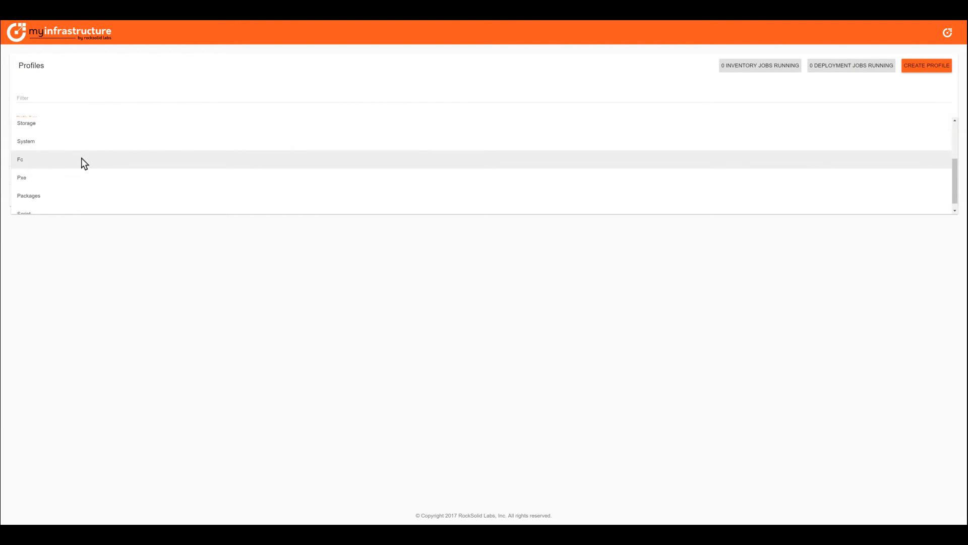
pyautogui.scroll(-1, 147, 159)
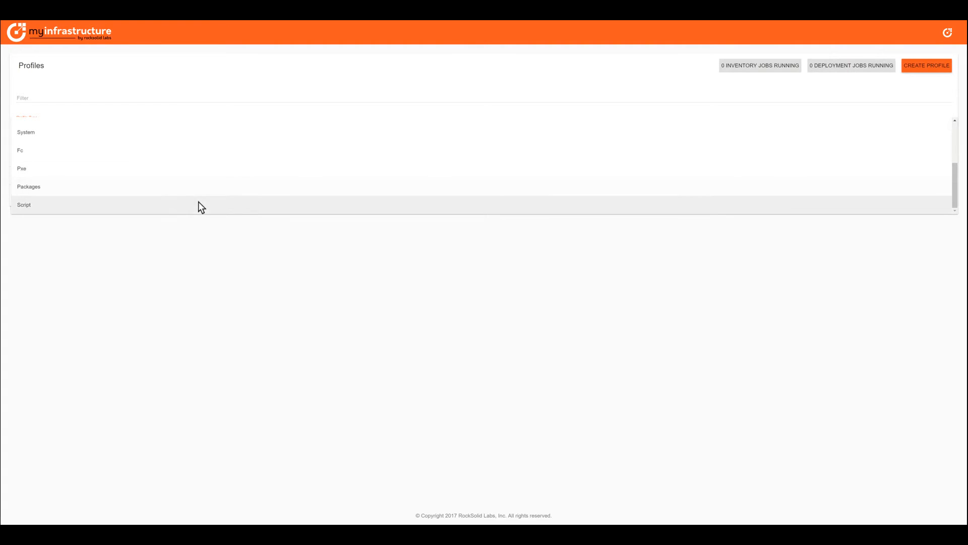
pyautogui.click(131, 168)
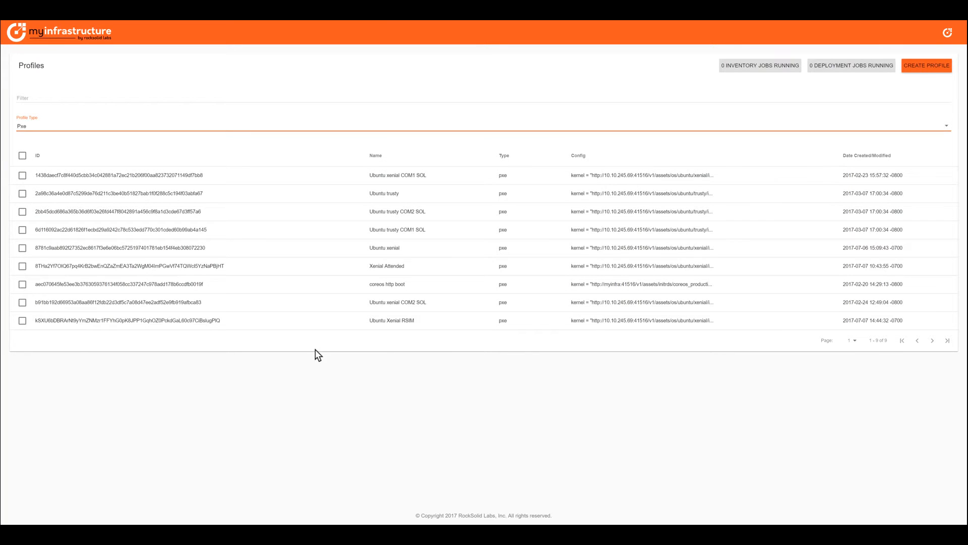
# Open the Ubuntu Xenial RSIM profile for editing
pyautogui.click(22, 321)
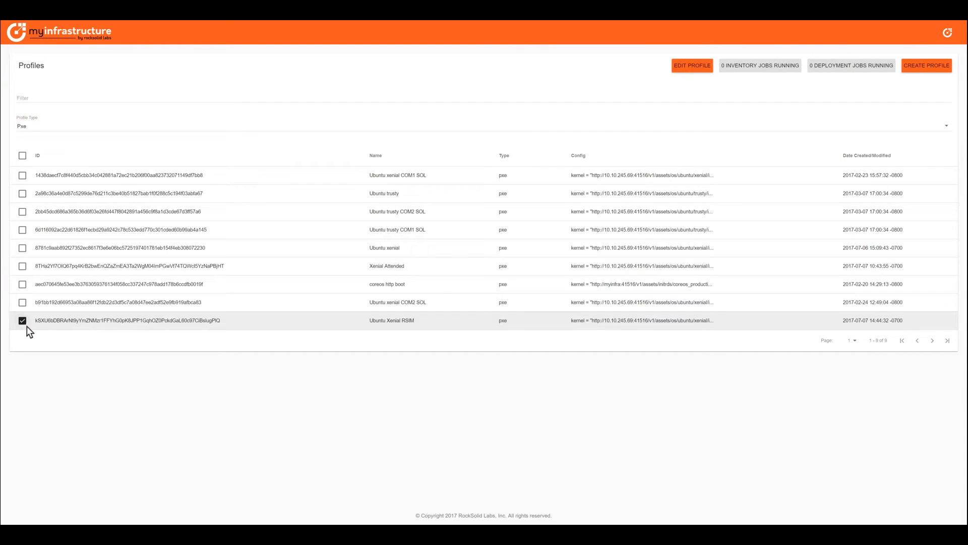
pyautogui.click(695, 70)
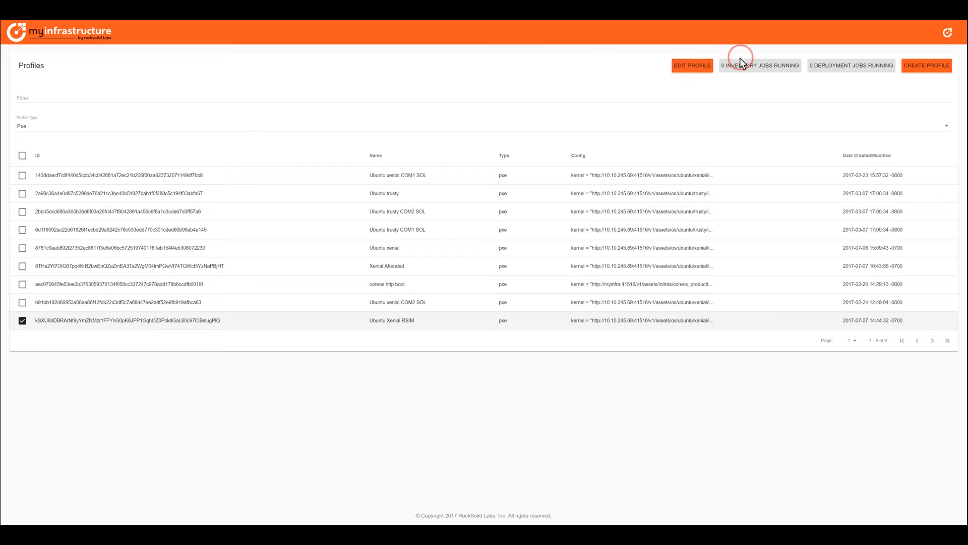
pyautogui.click(694, 66)
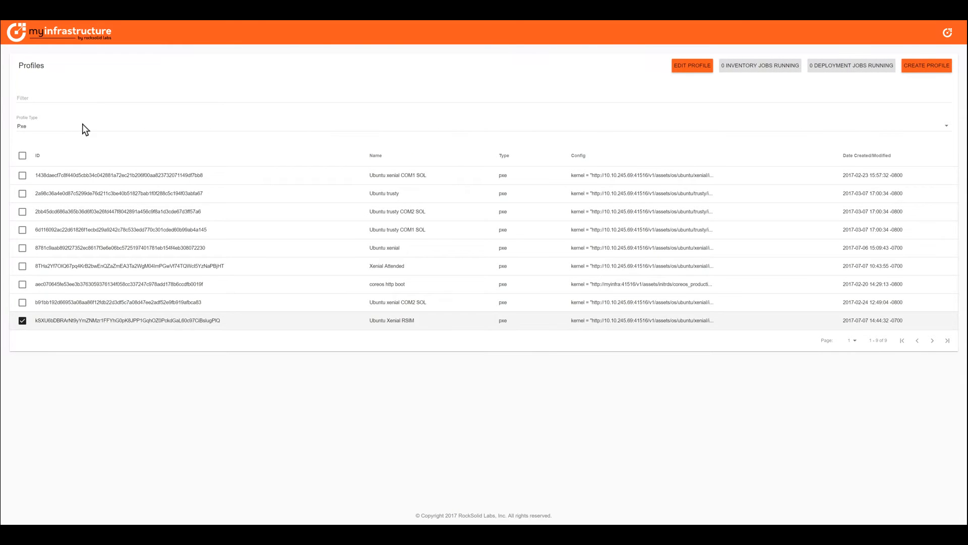
# Leave the Ubuntu Xenial RSIM editor and list only Bios profiles
pyautogui.click(83, 123)
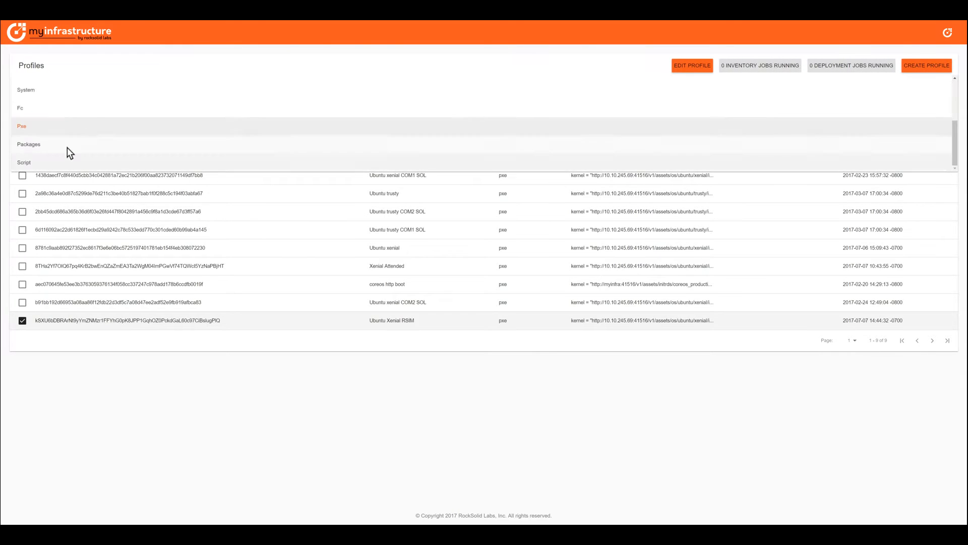
pyautogui.scroll(2, 67, 147)
pyautogui.click(62, 86)
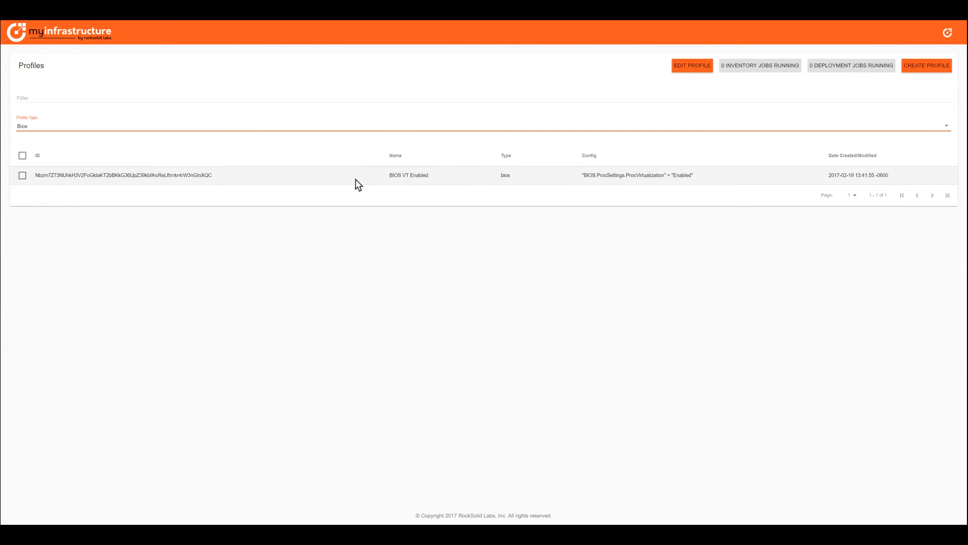
pyautogui.click(23, 177)
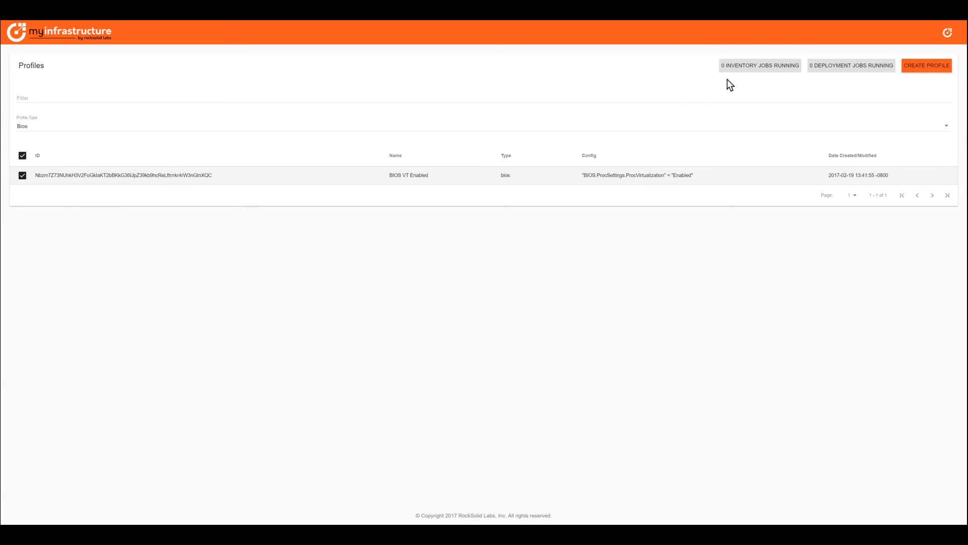
pyautogui.click(41, 127)
pyautogui.click(55, 168)
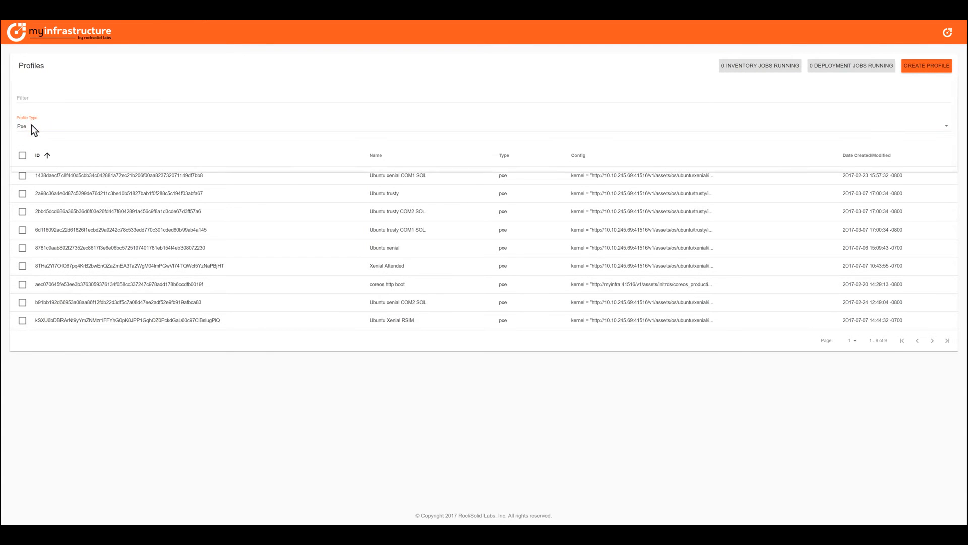
pyautogui.click(31, 125)
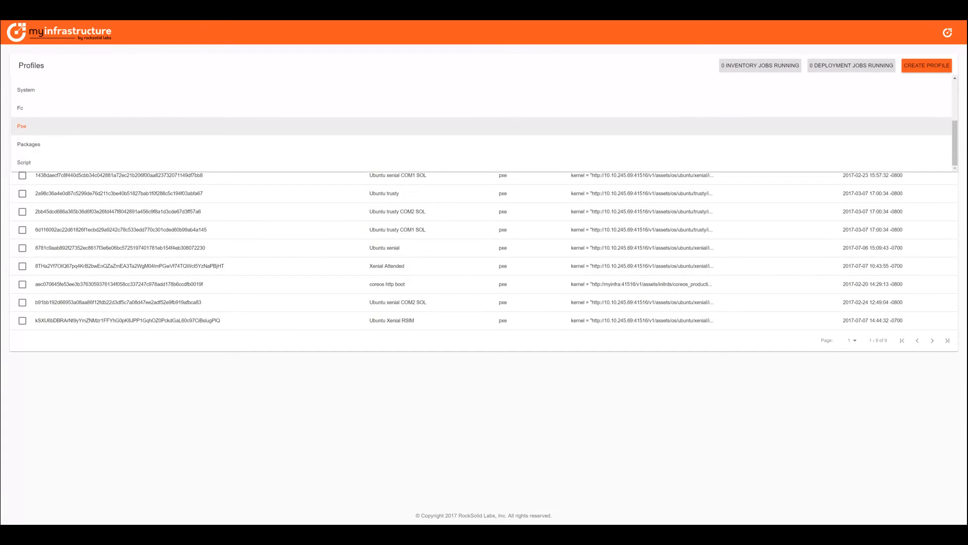
pyautogui.click(16, 36)
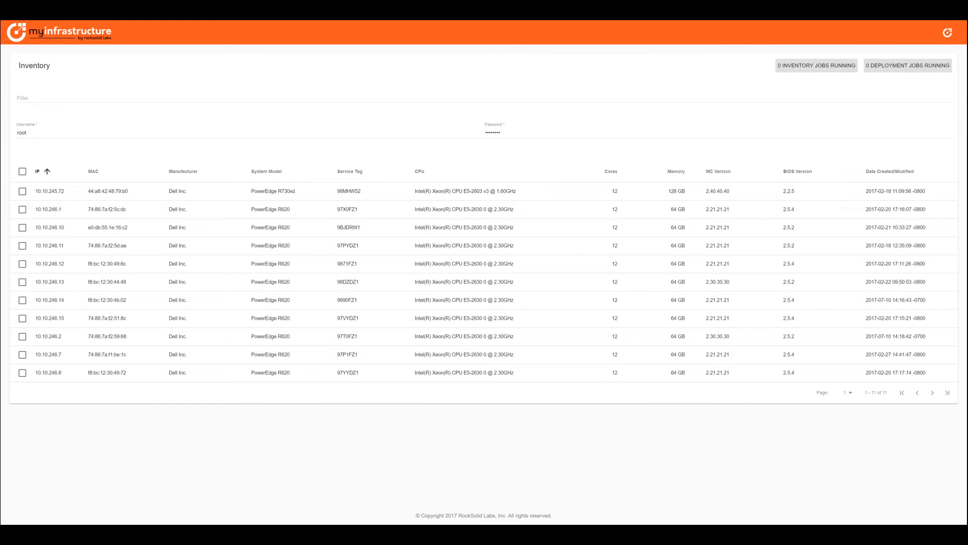
pyautogui.click(948, 33)
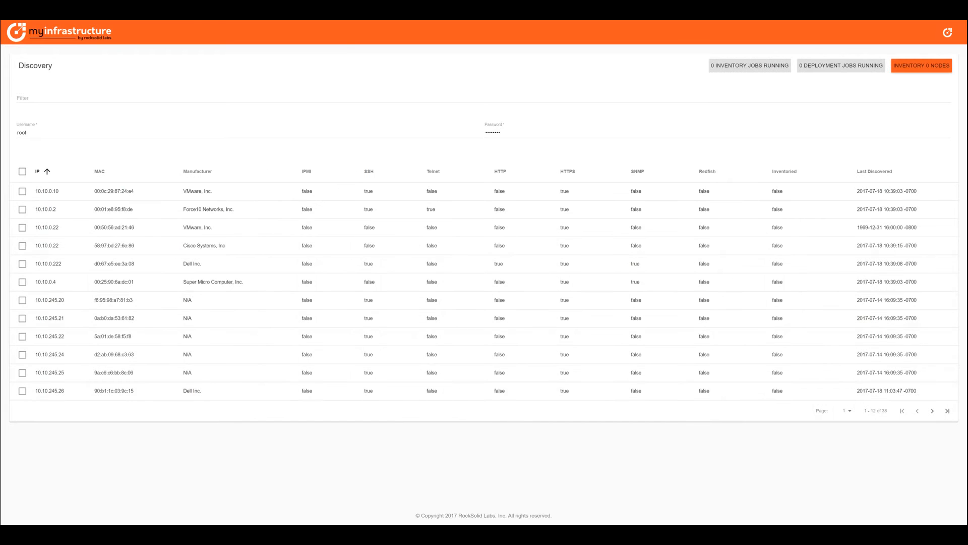
pyautogui.click(948, 35)
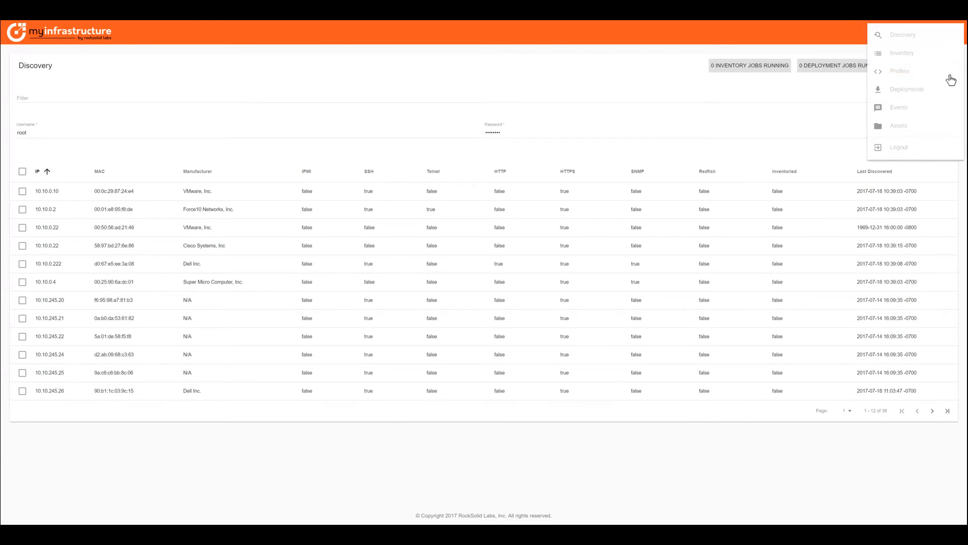
pyautogui.click(908, 70)
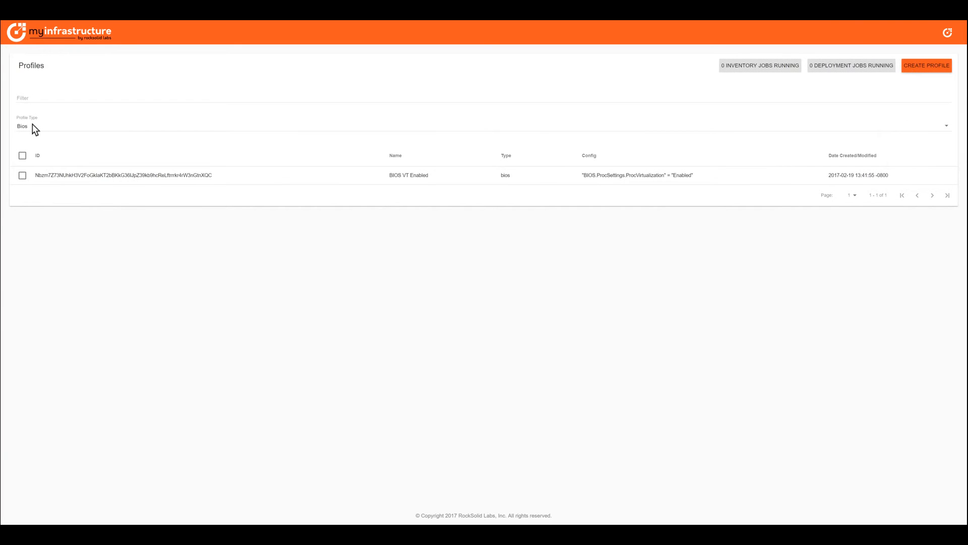
# Open the BIOS VT Enabled profile to view its ProcVirtualization = Enabled setting
pyautogui.click(22, 175)
pyautogui.click(693, 66)
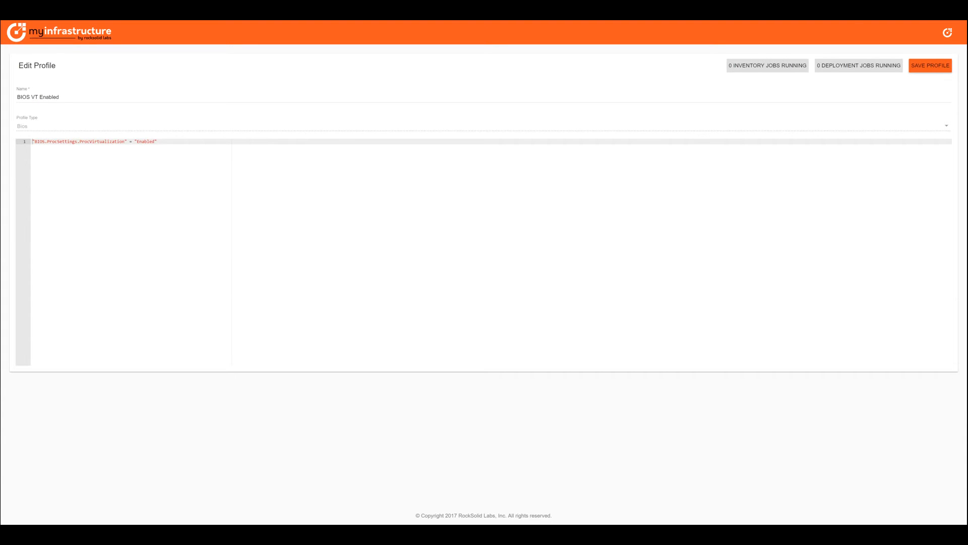
pyautogui.click(952, 35)
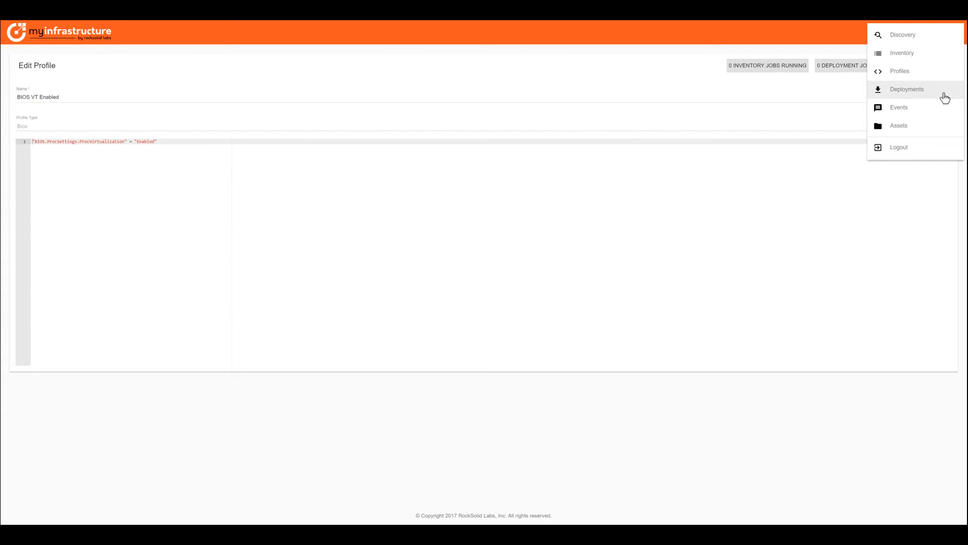
# Browse the /os/ubuntu assets, inspect .xenialrsim.preseed.swo, then go to Deployments
pyautogui.click(926, 134)
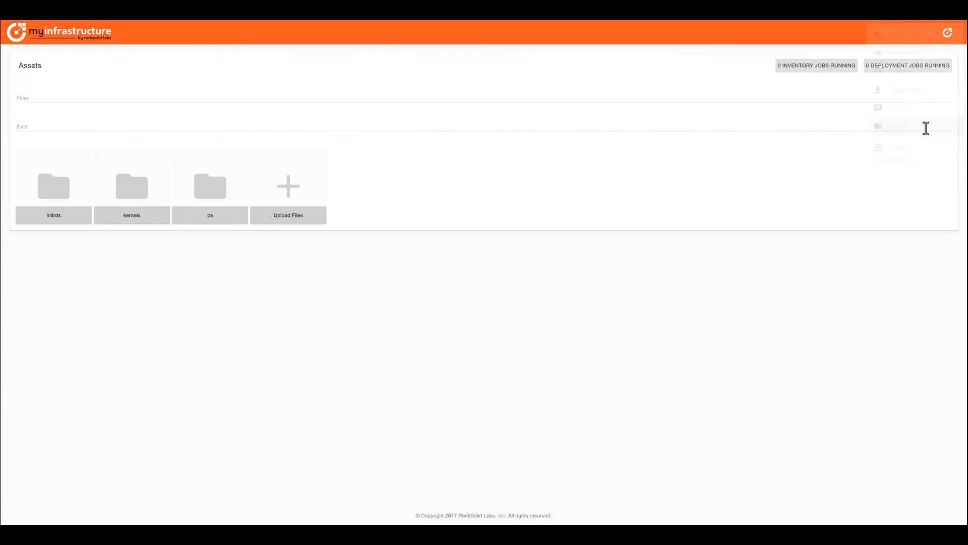
pyautogui.click(215, 191)
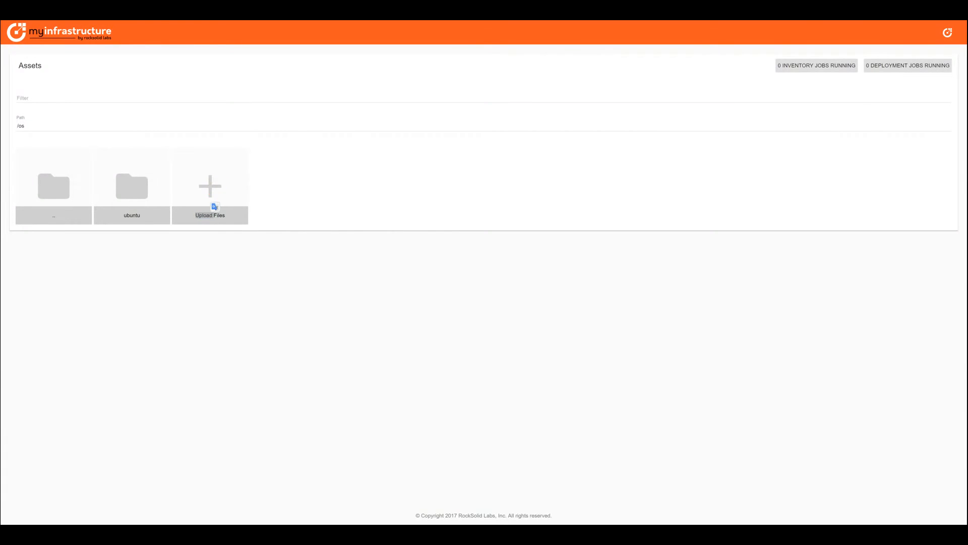
pyautogui.click(309, 207)
pyautogui.doubleClick(137, 181)
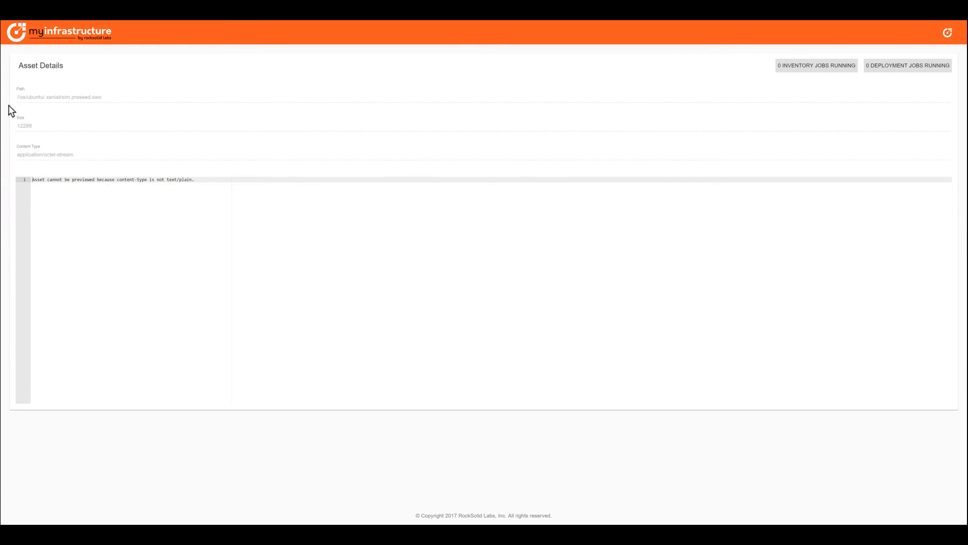
pyautogui.click(8, 15)
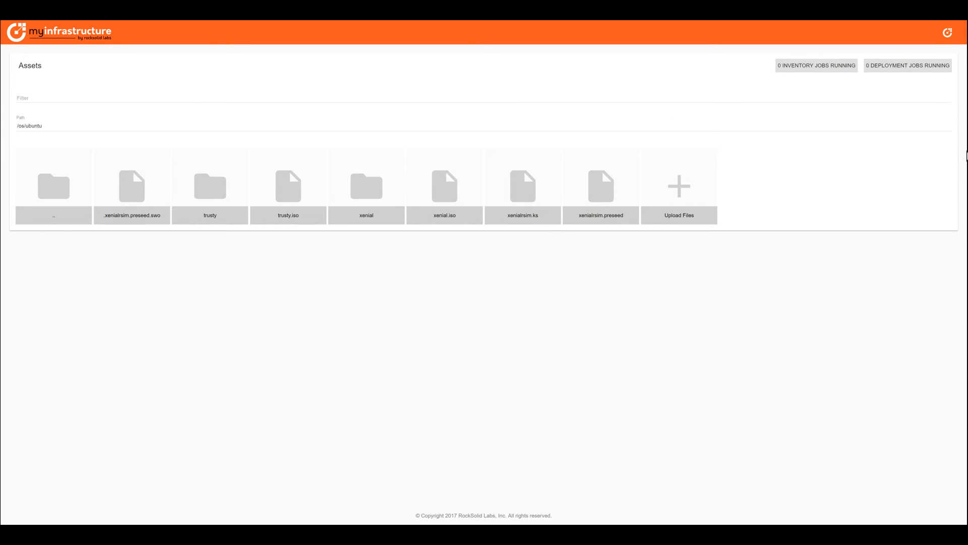
pyautogui.click(949, 34)
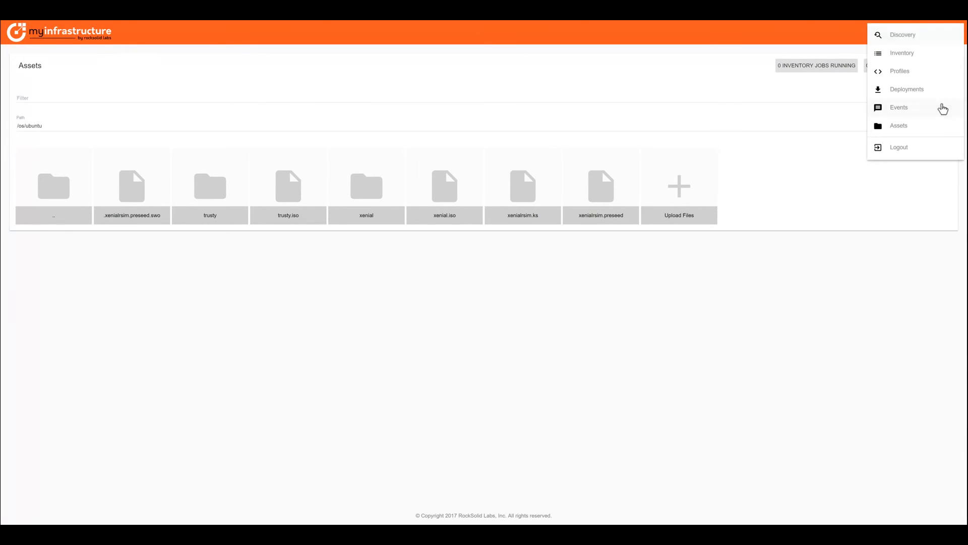
pyautogui.click(933, 90)
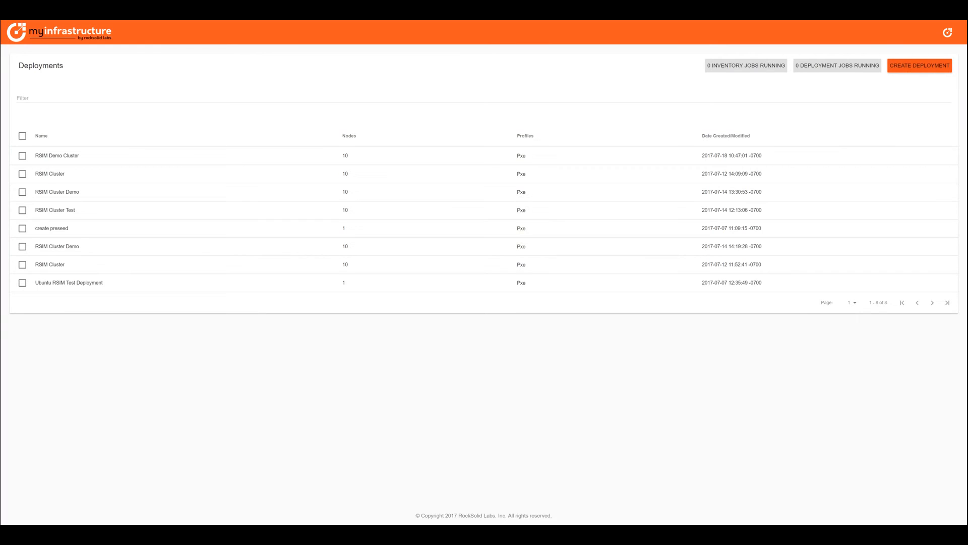
# Create a deployment named 'RSIM Demo Cluster' with the node username and password
pyautogui.click(920, 65)
pyautogui.click(248, 97)
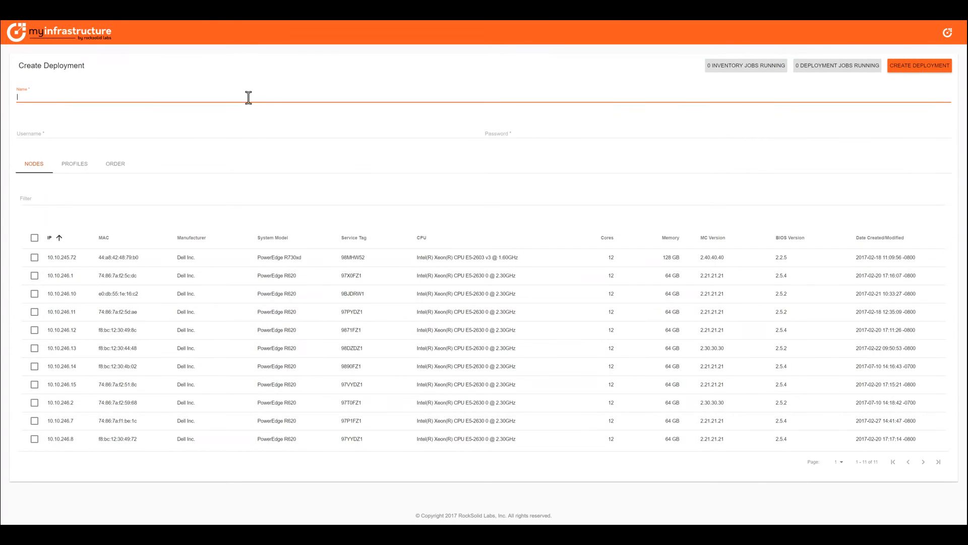
pyautogui.write('RSIM Demo Cluster')
pyautogui.press('Tab')
pyautogui.write('roo')
pyautogui.press('Tab')
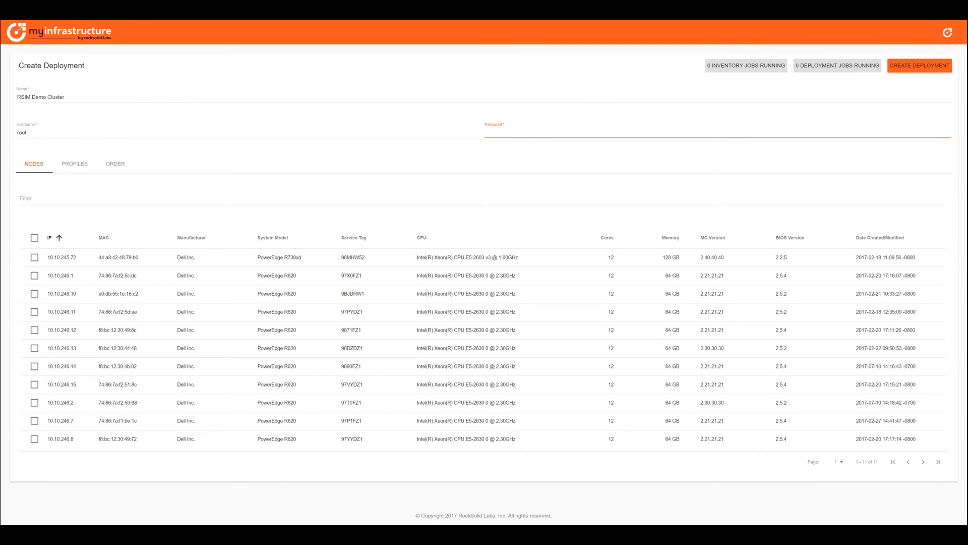
pyautogui.write('••••')
# Filter nodes by '620' and select all ten R620 nodes
pyautogui.click(51, 198)
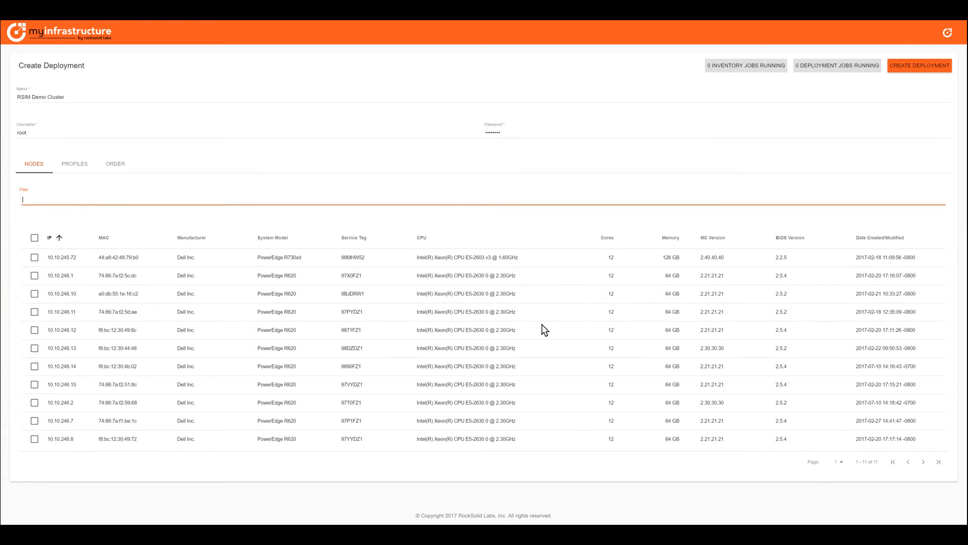
pyautogui.write('620')
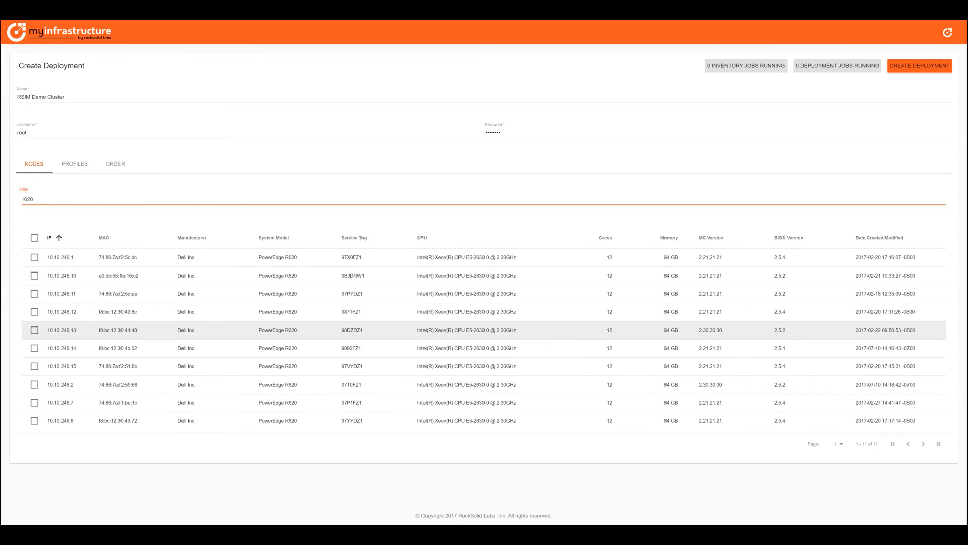
pyautogui.click(35, 237)
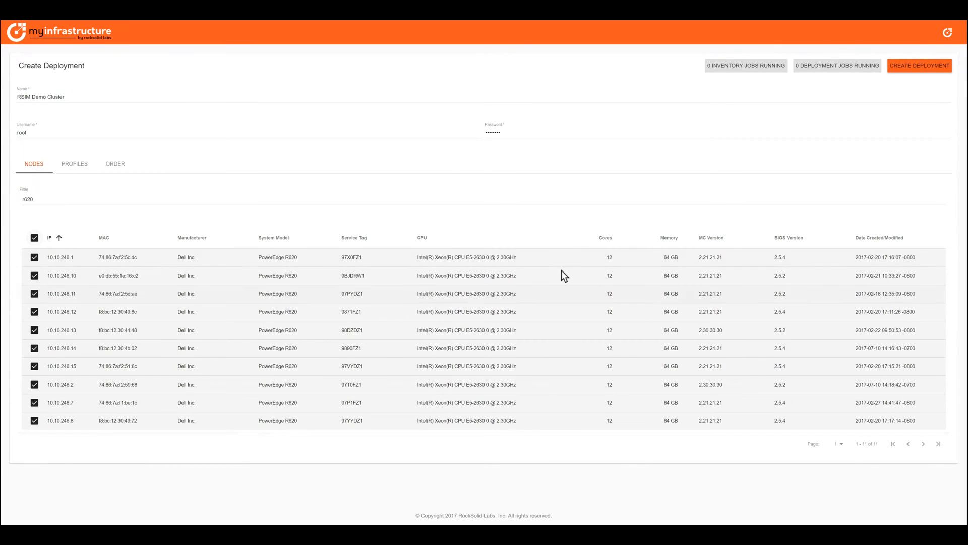
pyautogui.click(75, 164)
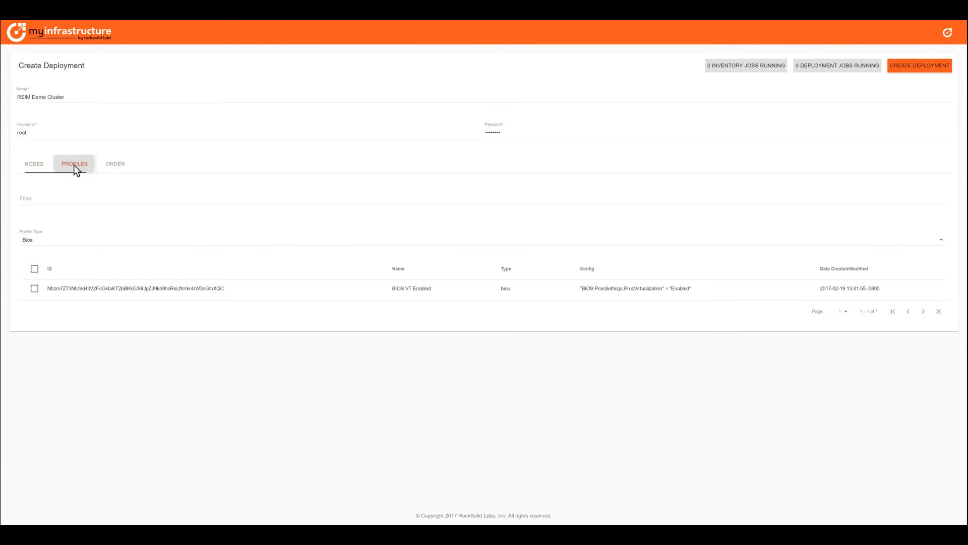
# Filter profiles to Pxe, pick Ubuntu Xenial RSIM, review its order, and create the deployment
pyautogui.click(122, 240)
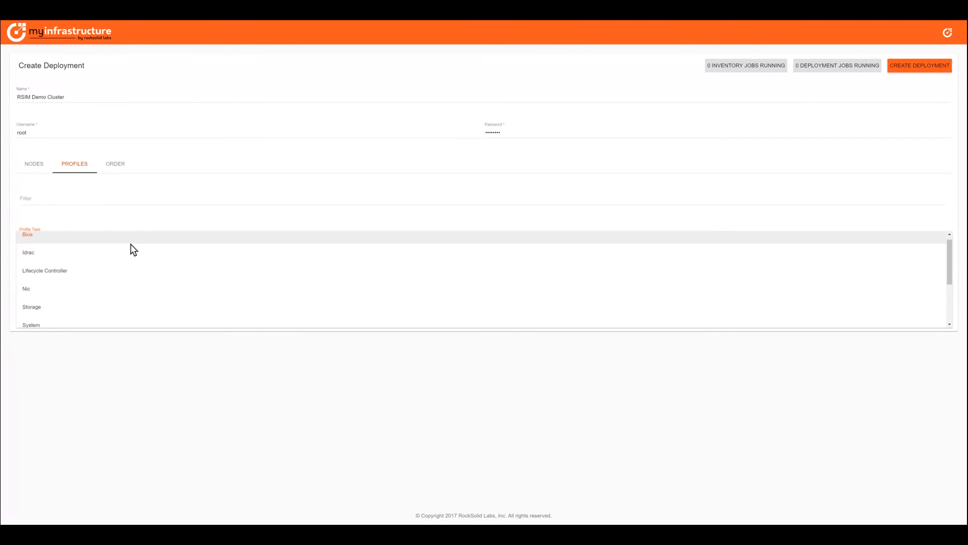
pyautogui.scroll(-3, 78, 292)
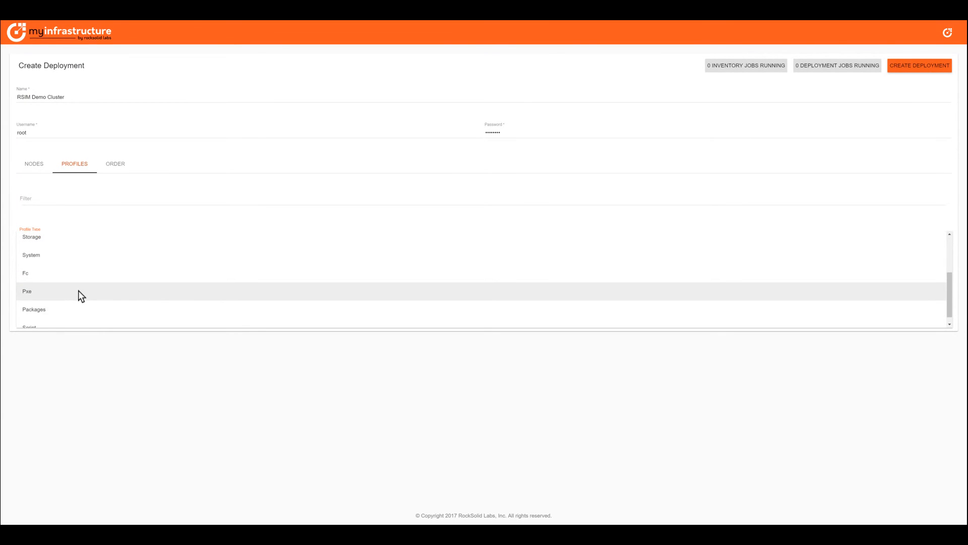
pyautogui.click(78, 293)
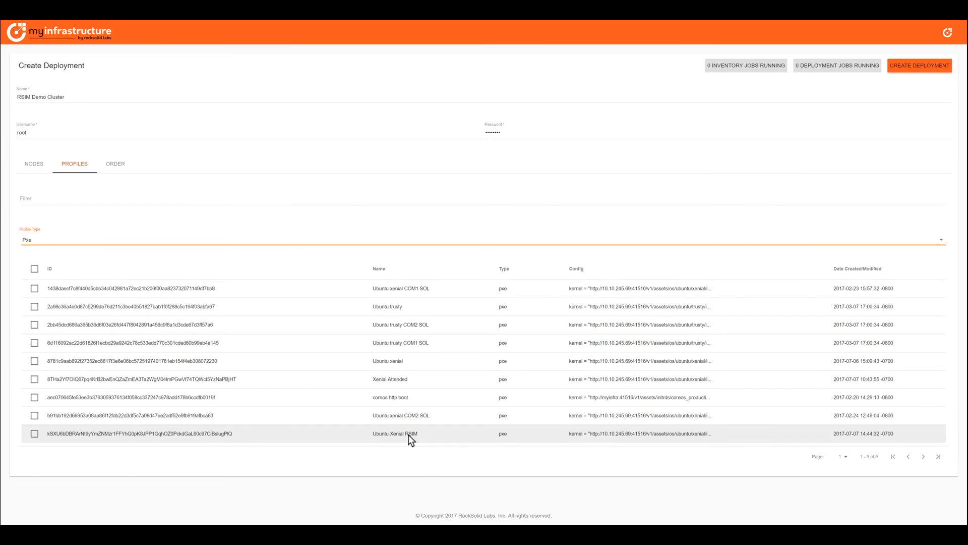
pyautogui.click(35, 434)
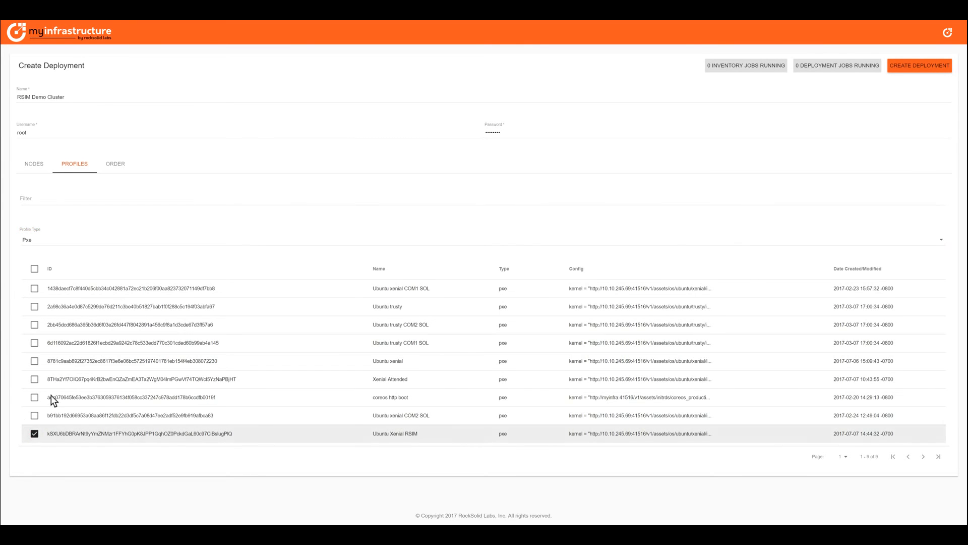
pyautogui.click(111, 162)
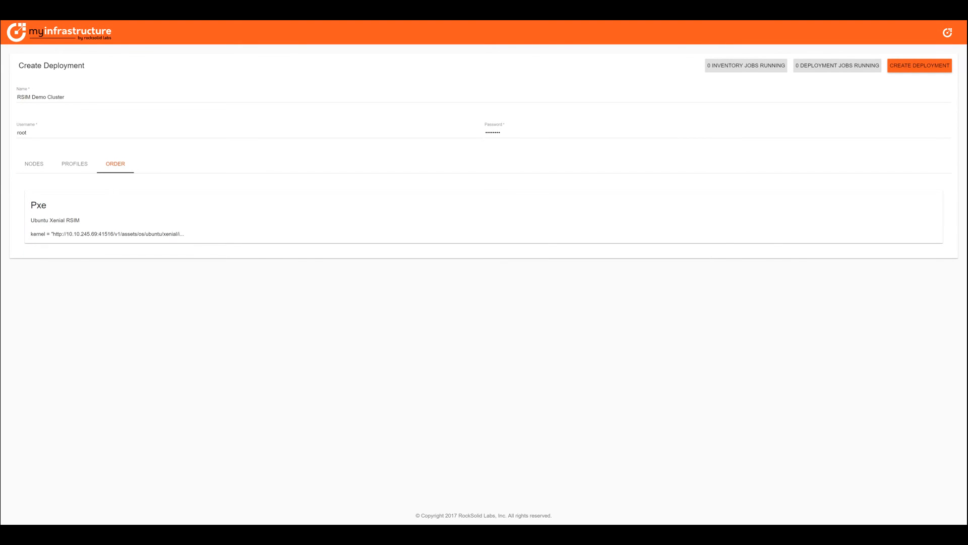
pyautogui.click(930, 66)
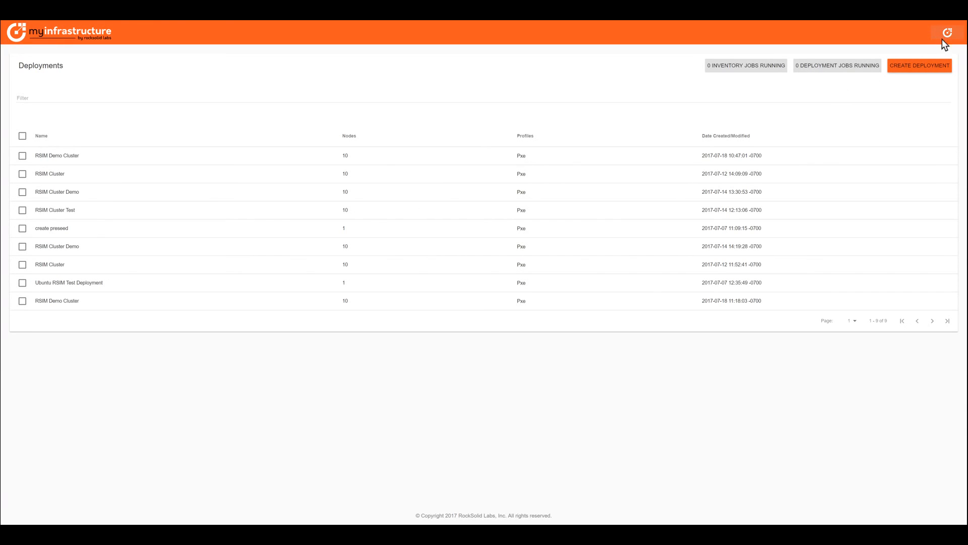
# Go to the Events page from the top-right navigation menu to see the PXE boot entries
pyautogui.click(955, 36)
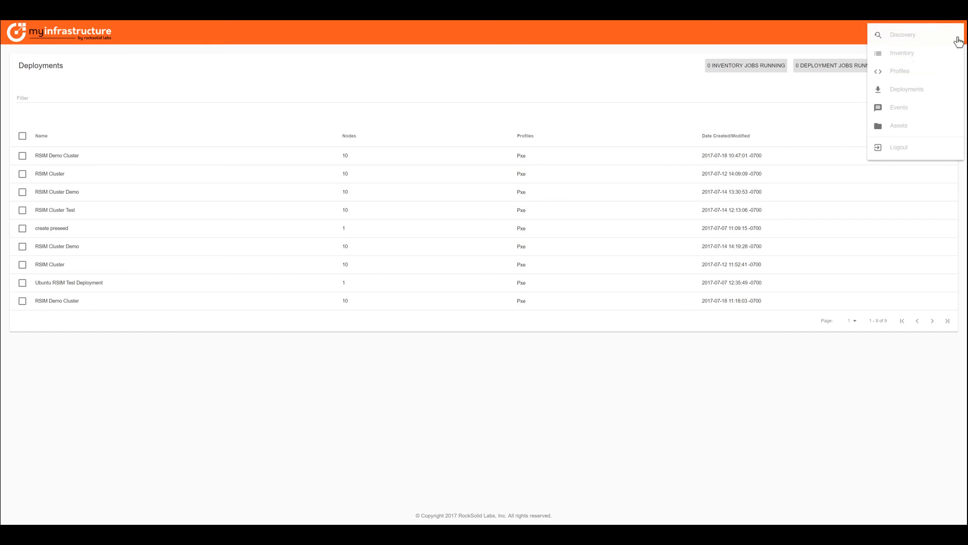
pyautogui.click(937, 111)
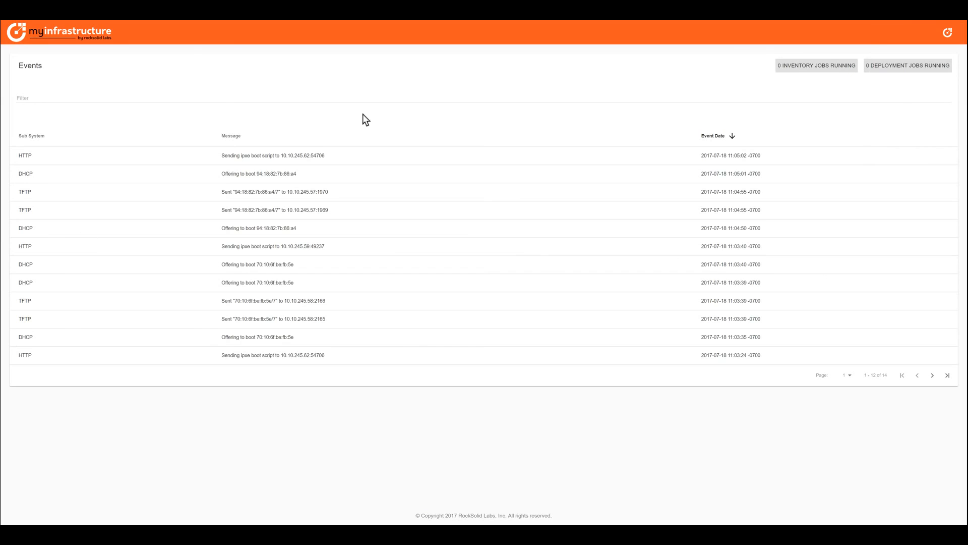